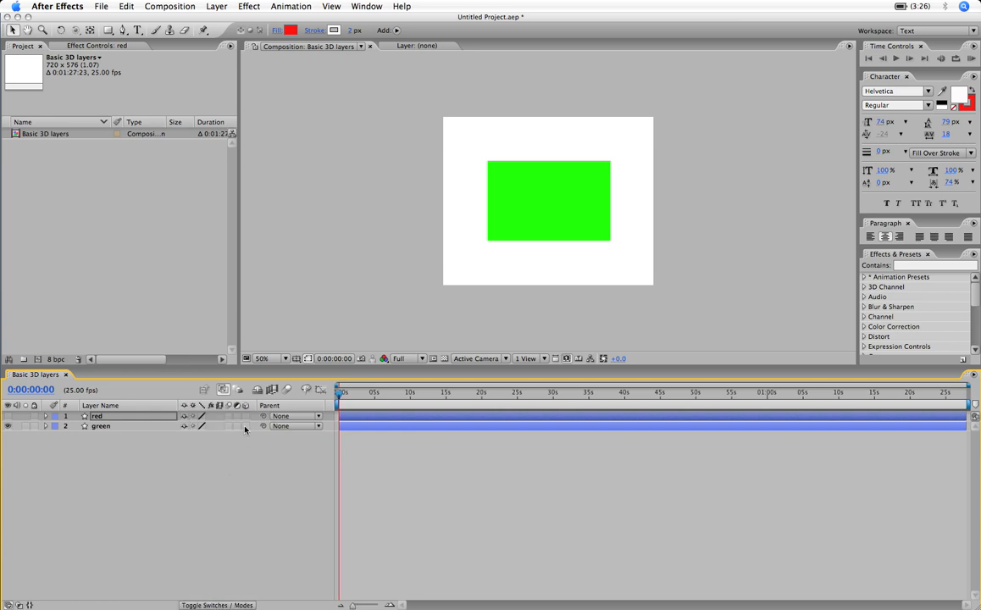
- Make the green layer a 3D layer and move it in the composition to about X 320, Y 268
left_click(246, 428)
left_click(119, 427)
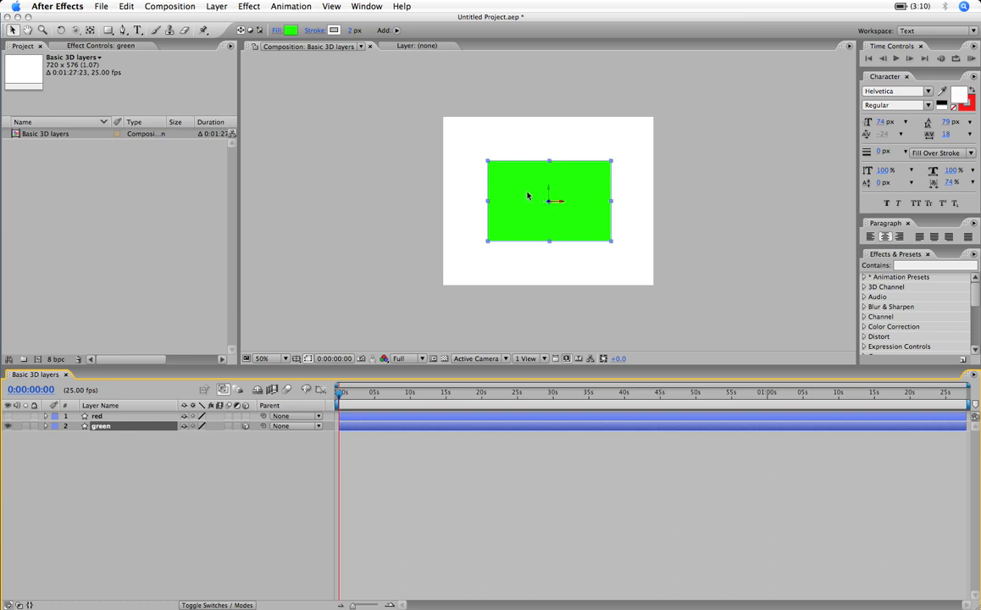
mouse_move(510, 182)
left_mouse_down()
mouse_move(535, 158)
mouse_move(482, 197)
mouse_move(506, 186)
mouse_move(479, 180)
mouse_move(511, 153)
mouse_move(518, 178)
mouse_move(499, 186)
mouse_move(500, 177)
left_mouse_up()
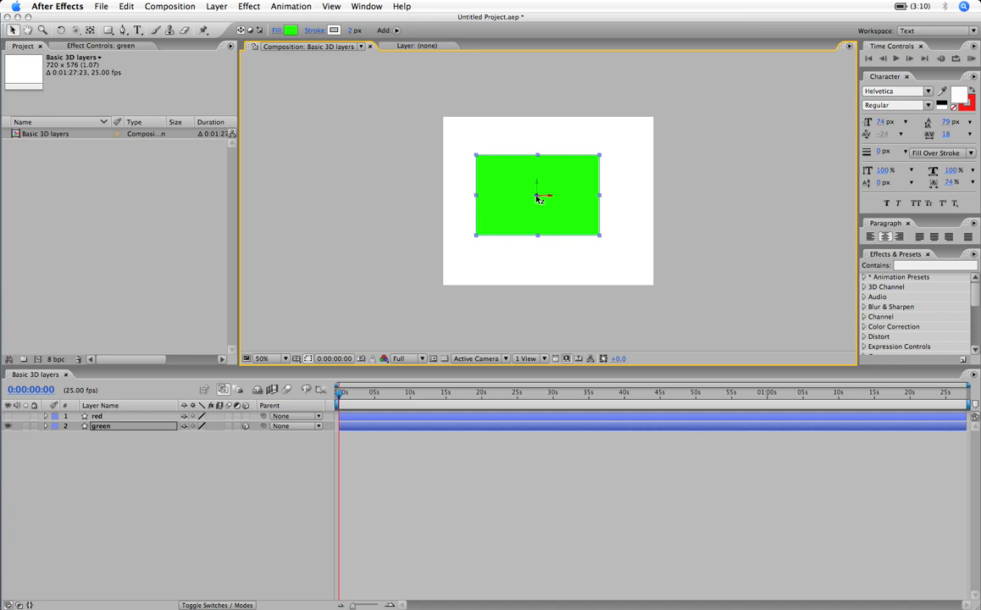
left_click_drag(539, 199, 513, 223)
- Expand the green layer's Transform properties and select its Position
left_click(46, 426)
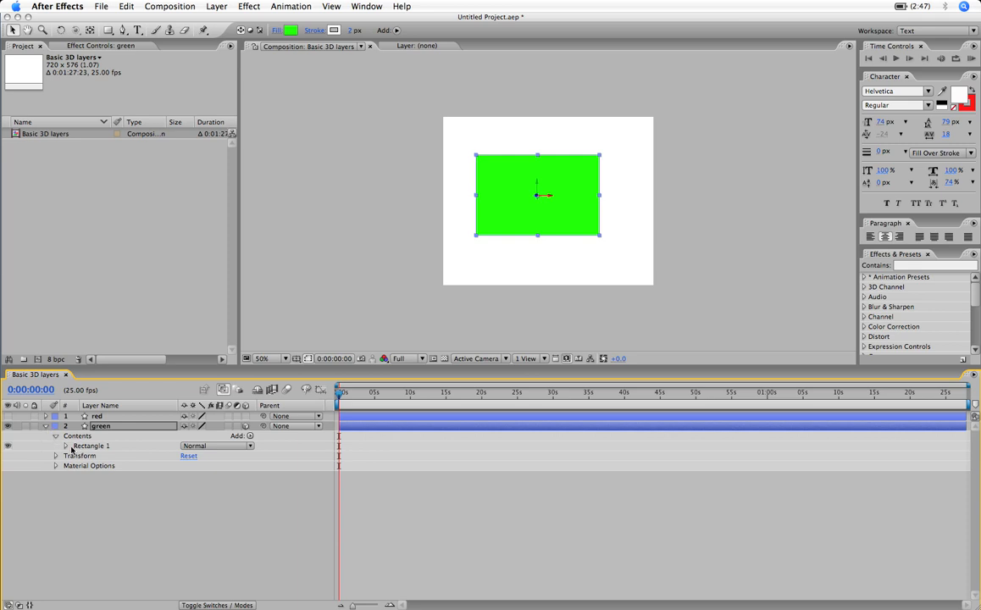
left_click(56, 458)
left_click(71, 476)
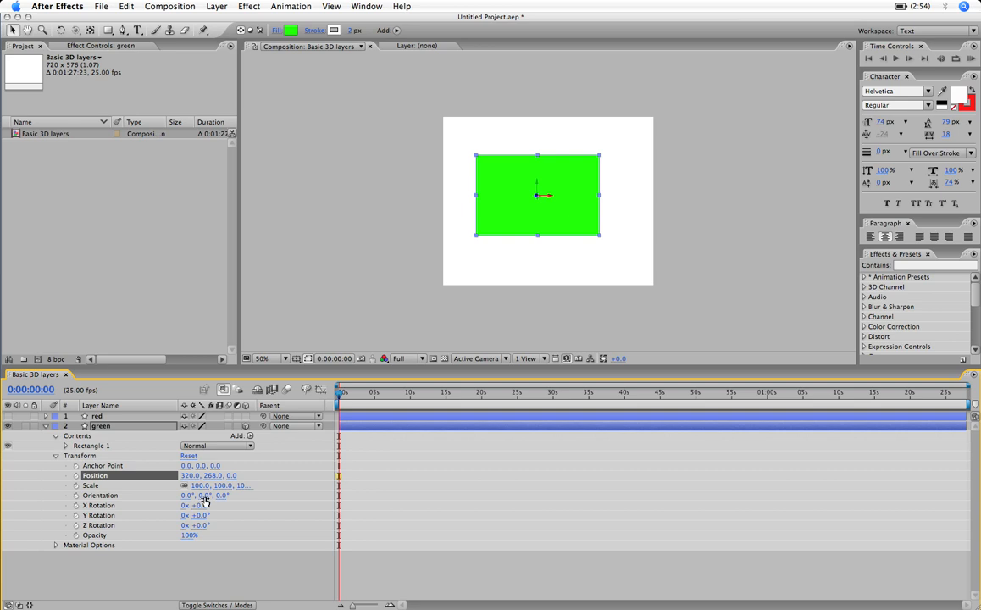
- Try Y orientations of 9° and 42° on the green layer, undoing each change
mouse_move(201, 499)
left_mouse_down()
mouse_move(188, 496)
mouse_move(210, 496)
left_mouse_up()
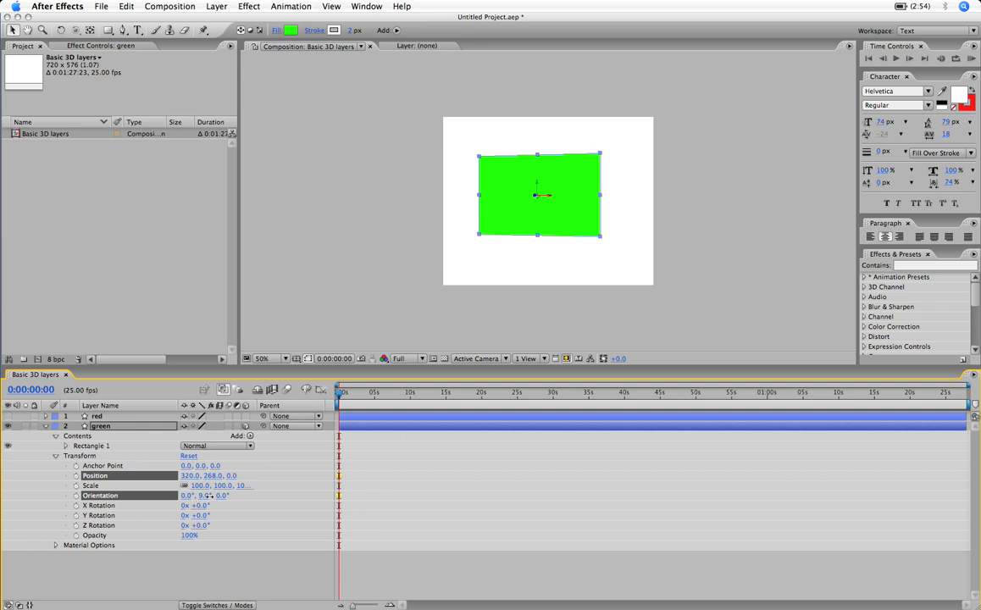
left_click_drag(209, 496, 210, 500)
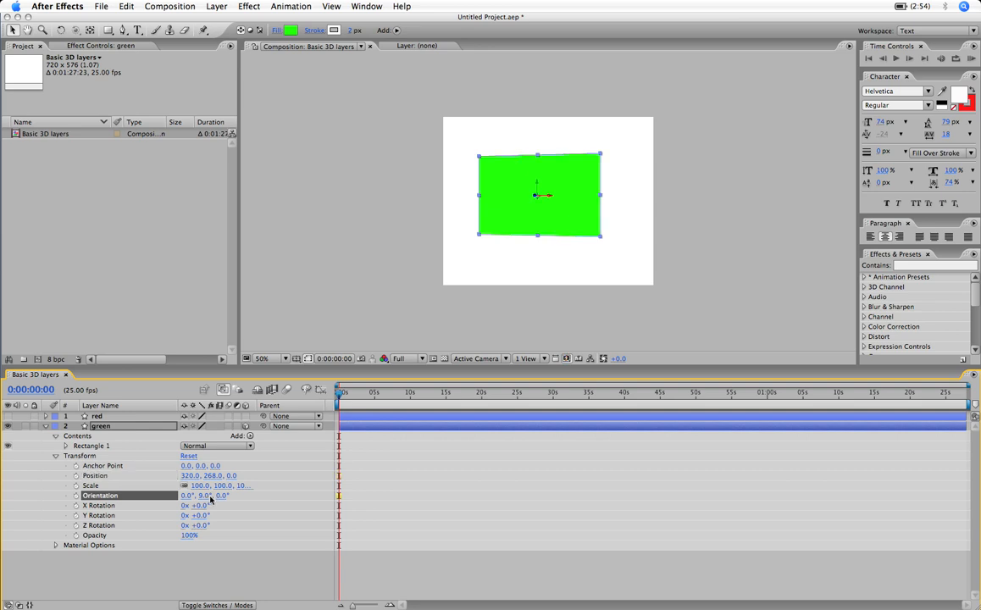
key("super+z")
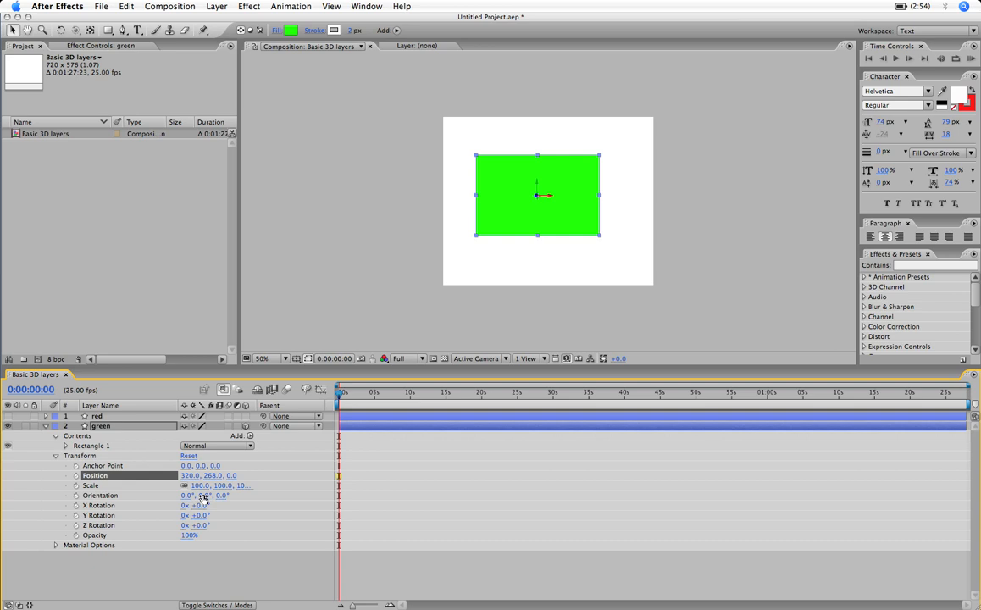
left_click_drag(204, 499, 227, 500)
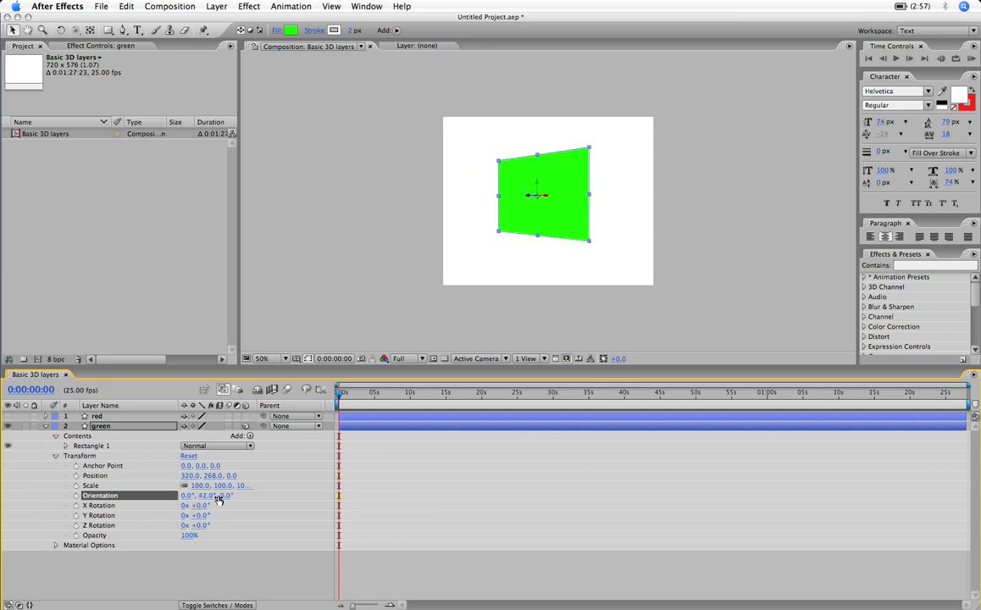
key("super+z")
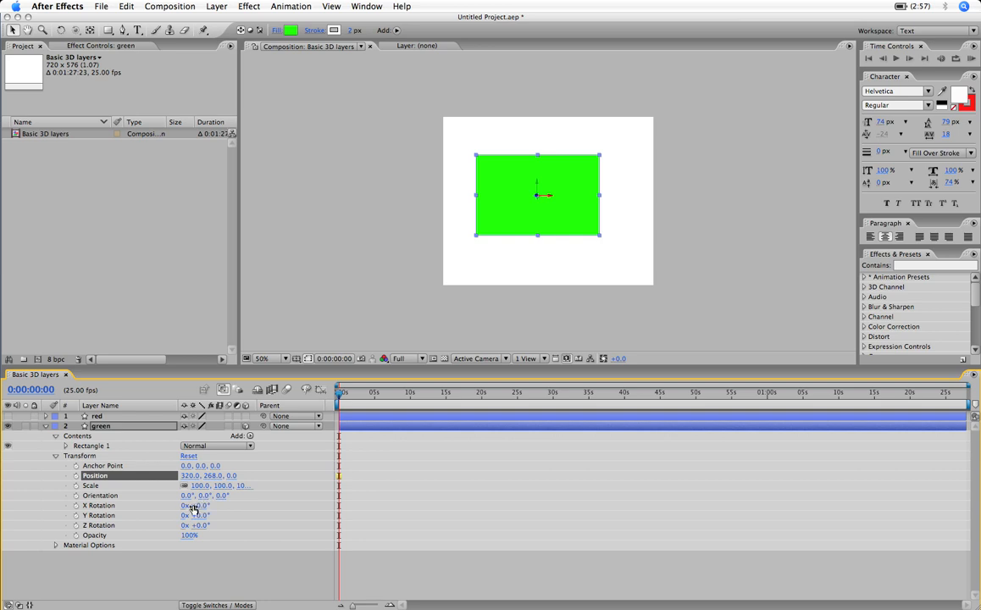
- Try changing the green layer's X Rotation in whole turns and to 154°, undoing both changes
left_click_drag(183, 505, 209, 505)
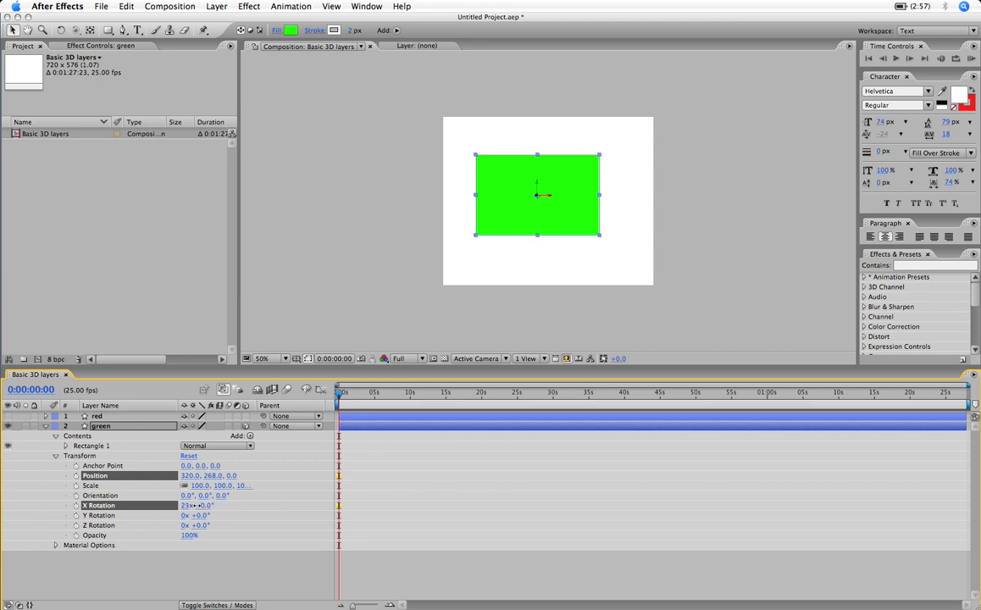
left_click_drag(197, 506, 278, 494)
key("super+z")
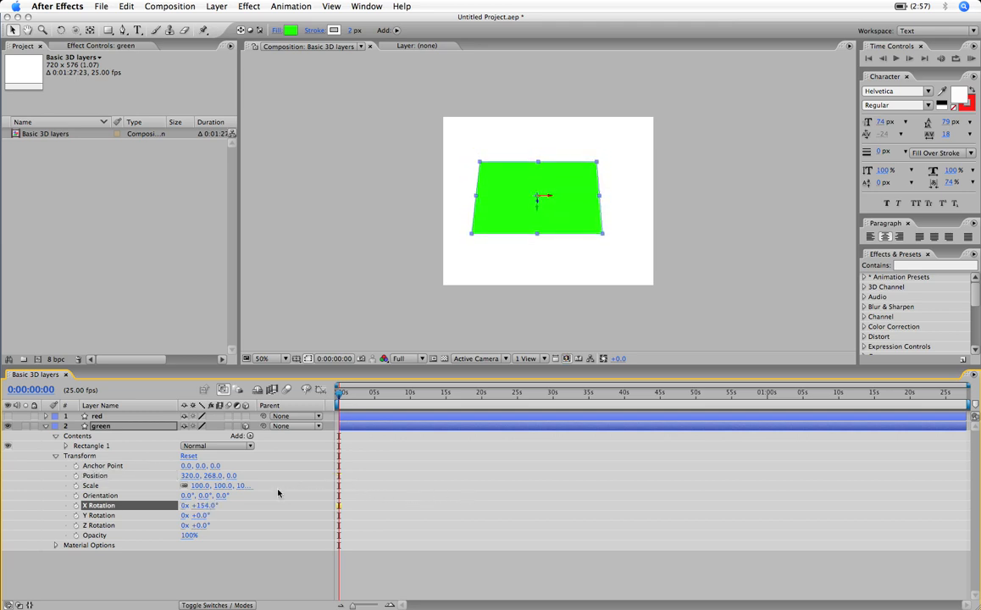
key("super+z")
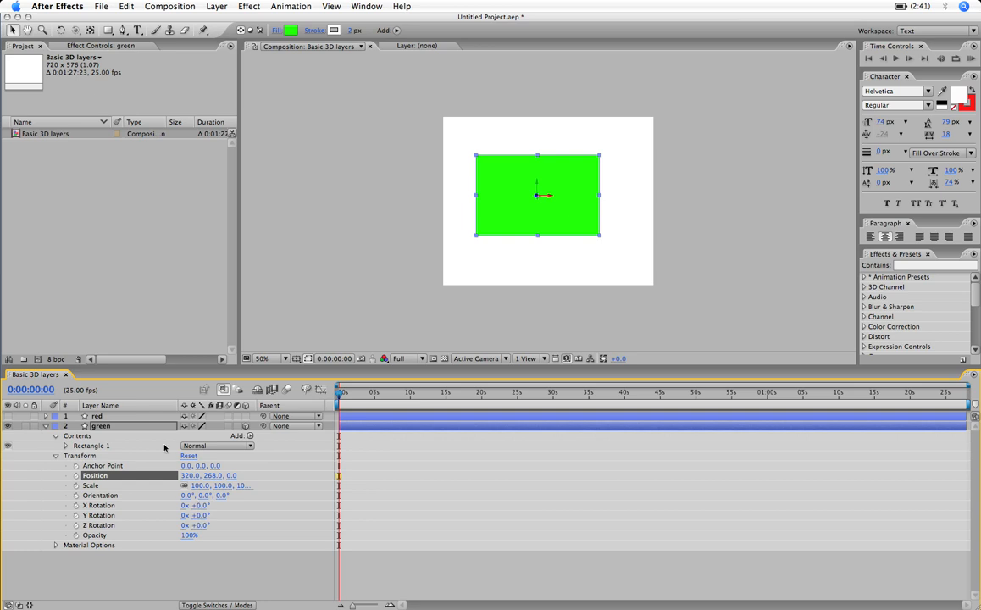
- Rotate the green layer about its Y axis to 12° using the Rotation tool in Orientation mode
left_click(60, 31)
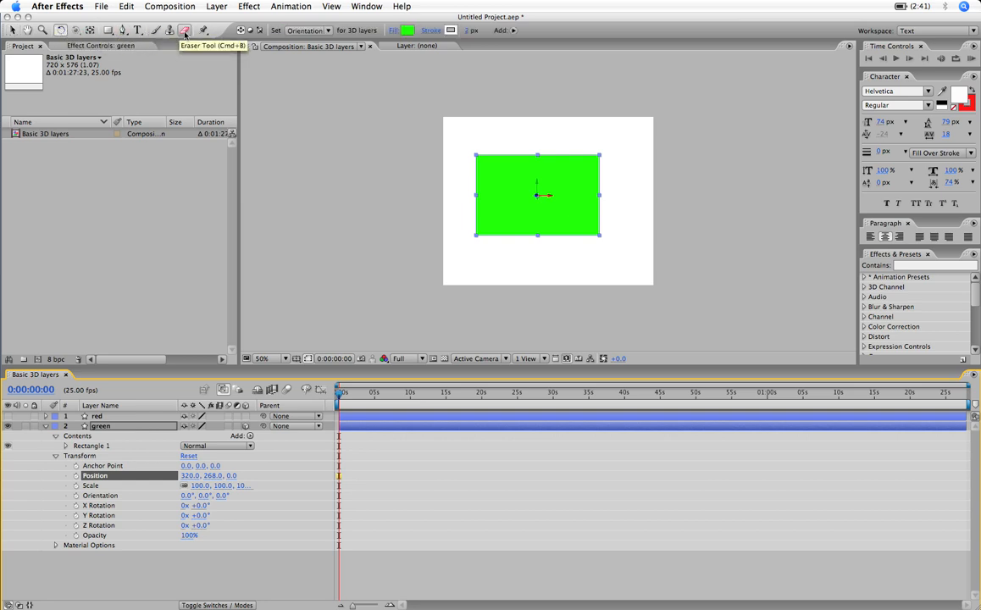
left_click(329, 32)
left_click(329, 32)
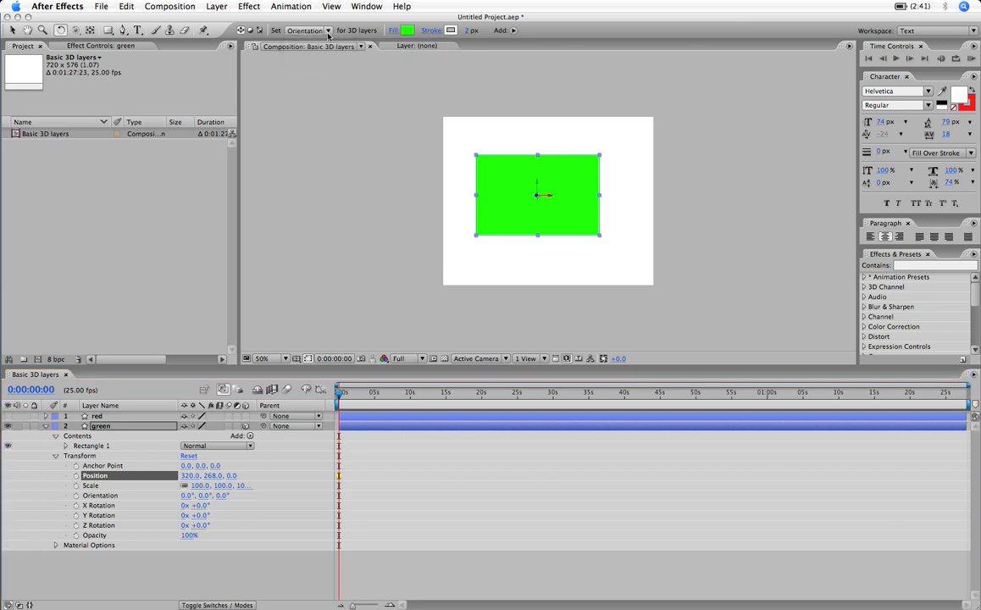
left_click(537, 183)
left_click_drag(536, 183, 532, 184)
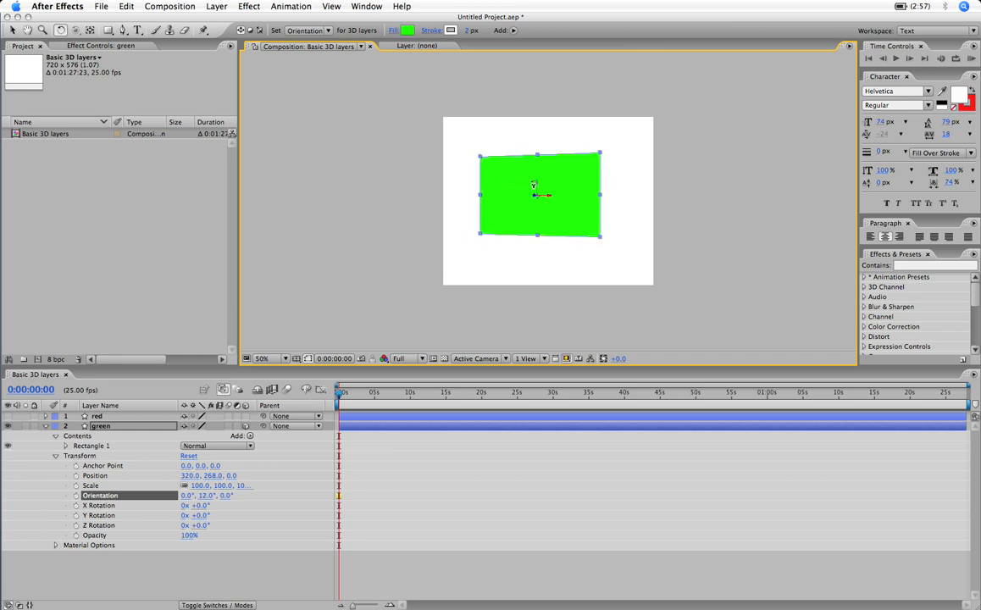
- Set the Rotation tool to Rotation for 3D layers and try rotating the green layer about Y, undoing the attempt
left_click(329, 30)
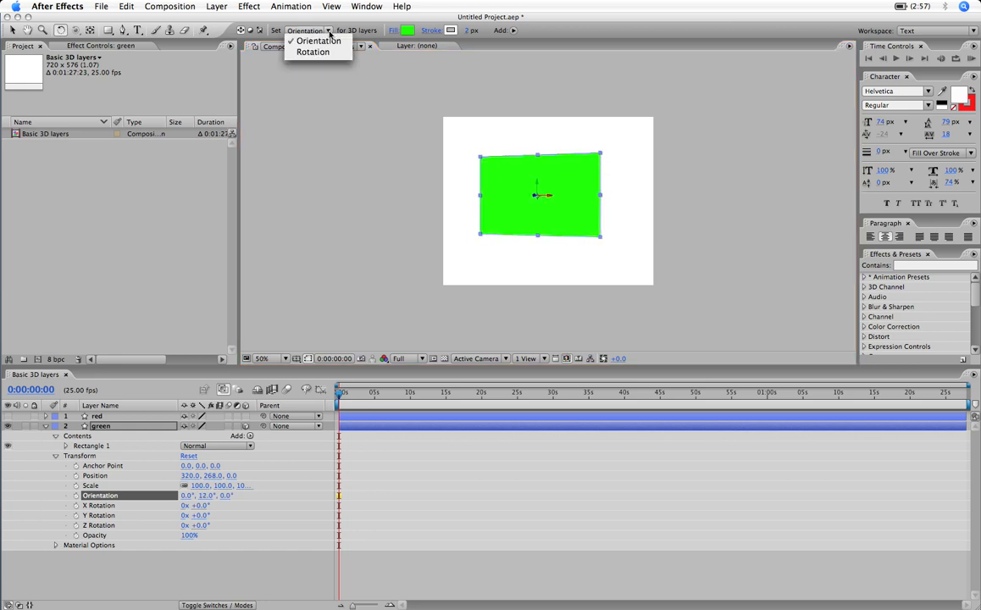
left_click(313, 52)
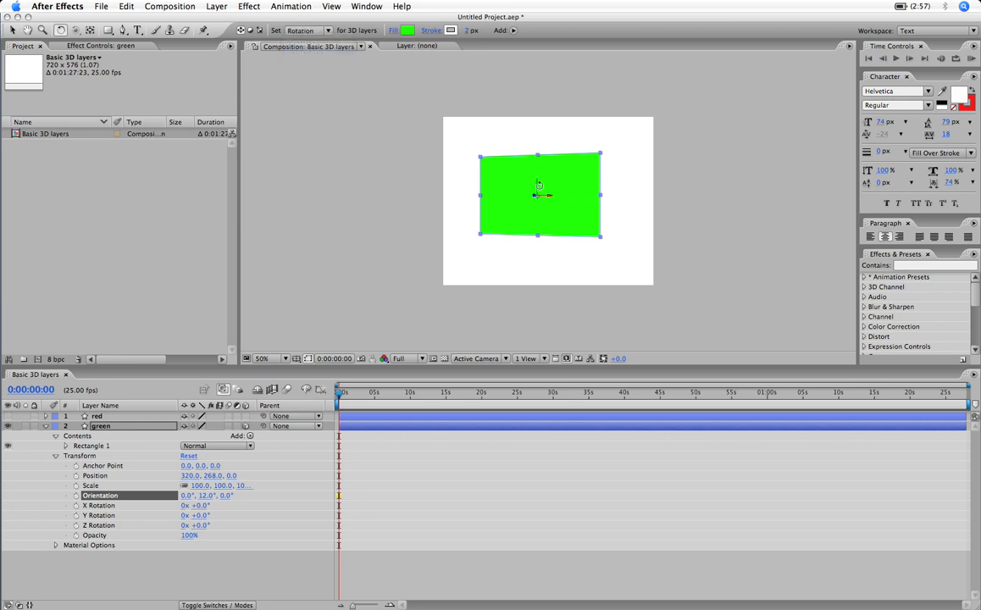
left_click_drag(536, 184, 537, 191)
key("super+z")
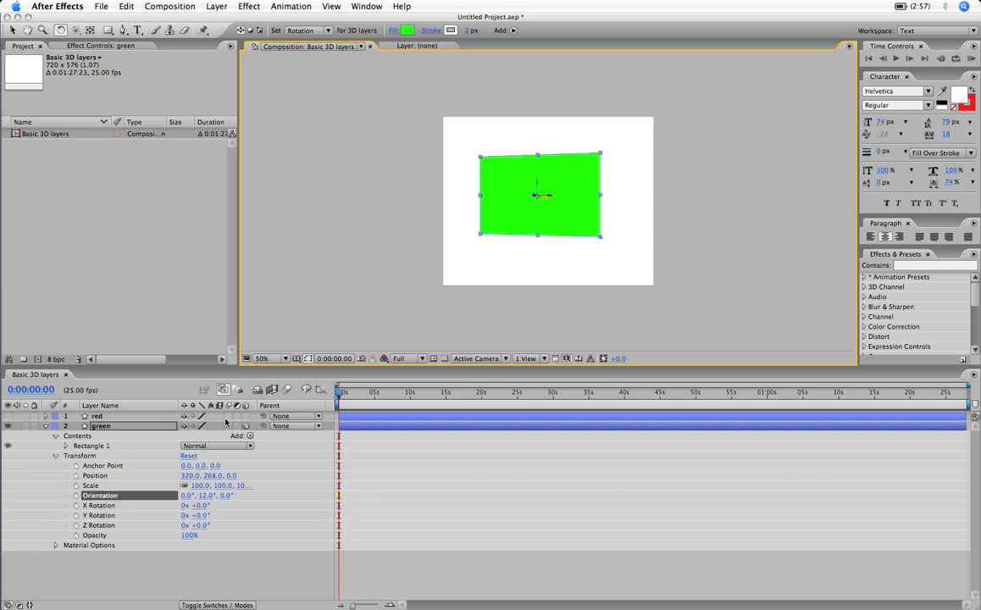
- Reset the green layer's transform and move the layer with the Selection tool to about X 336, Y 284
left_click(189, 457)
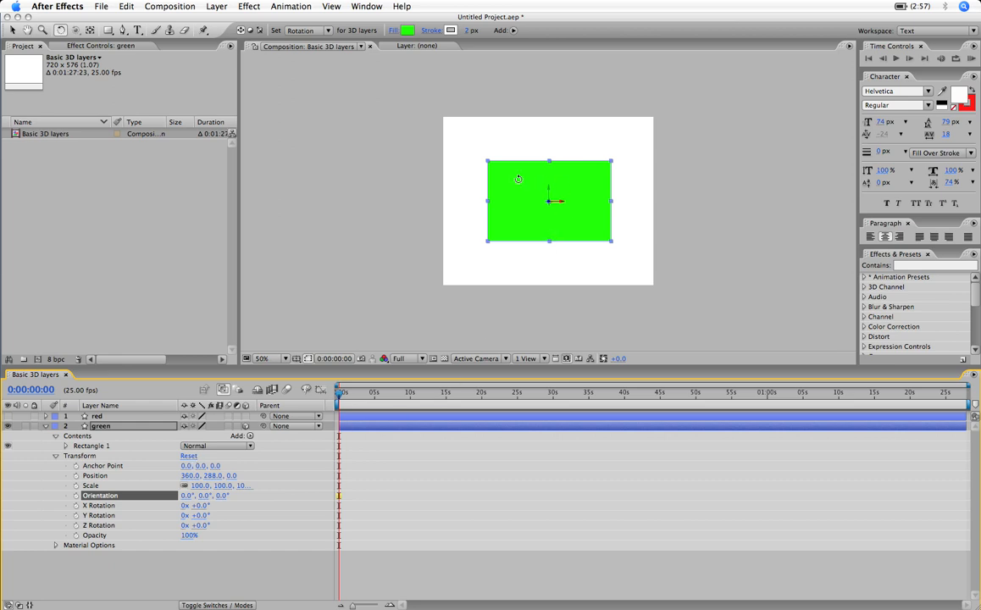
key("v")
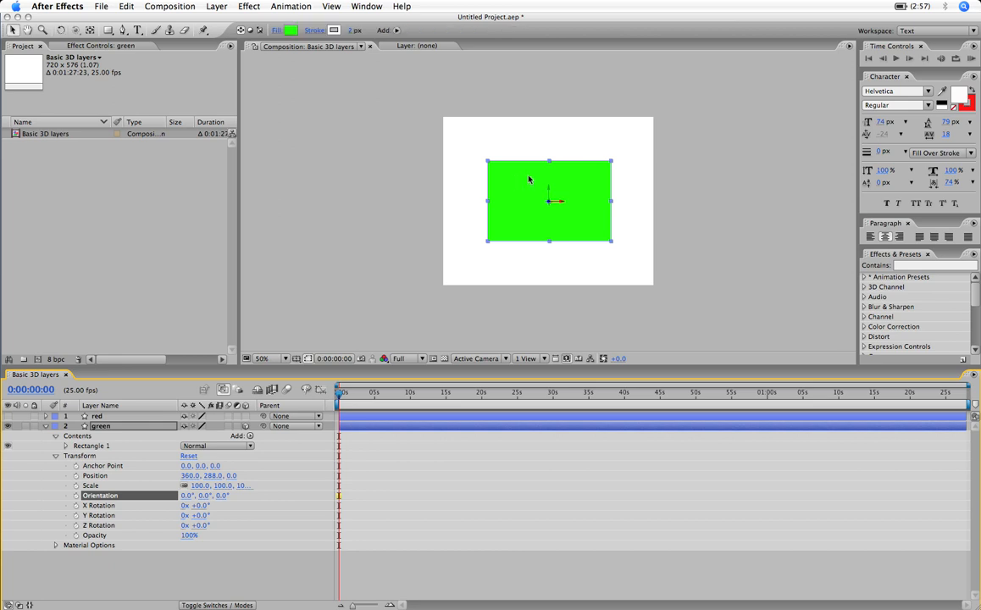
mouse_move(522, 180)
left_mouse_down()
mouse_move(513, 167)
mouse_move(514, 178)
left_mouse_up()
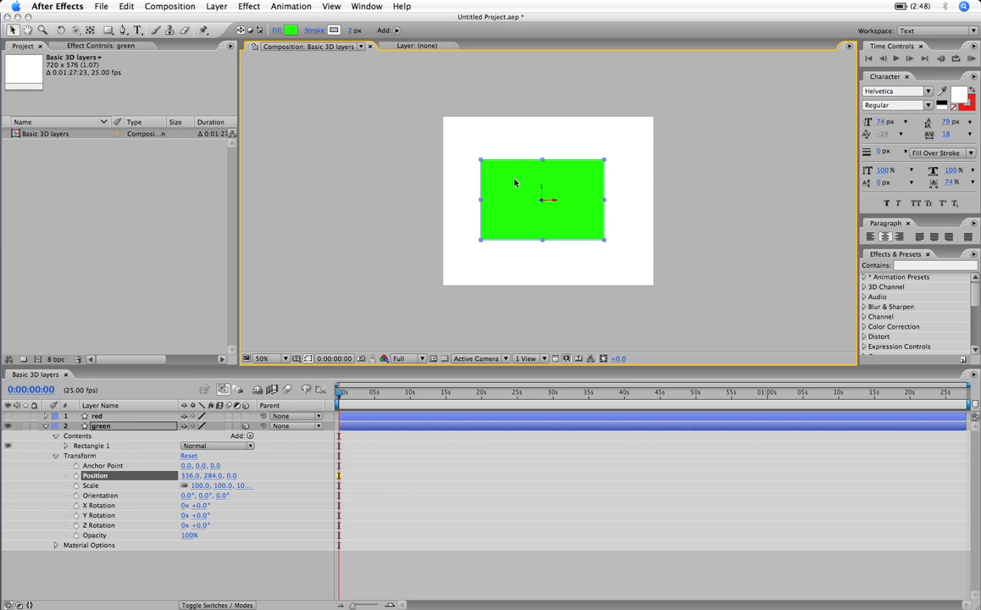
- Switch the composition to the Top view and move the green layer along its Z axis to about 30
left_click(506, 361)
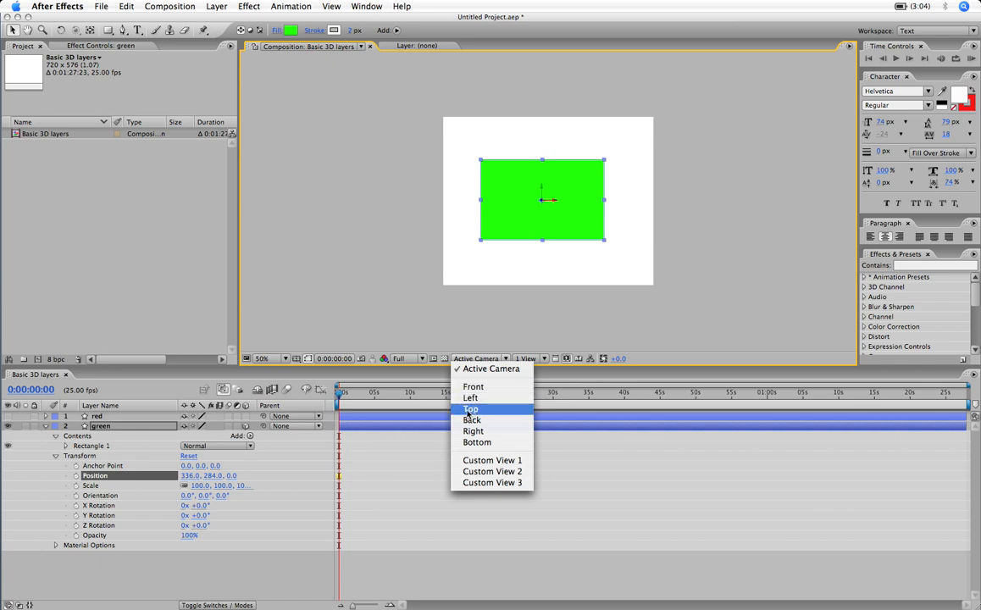
left_click(470, 410)
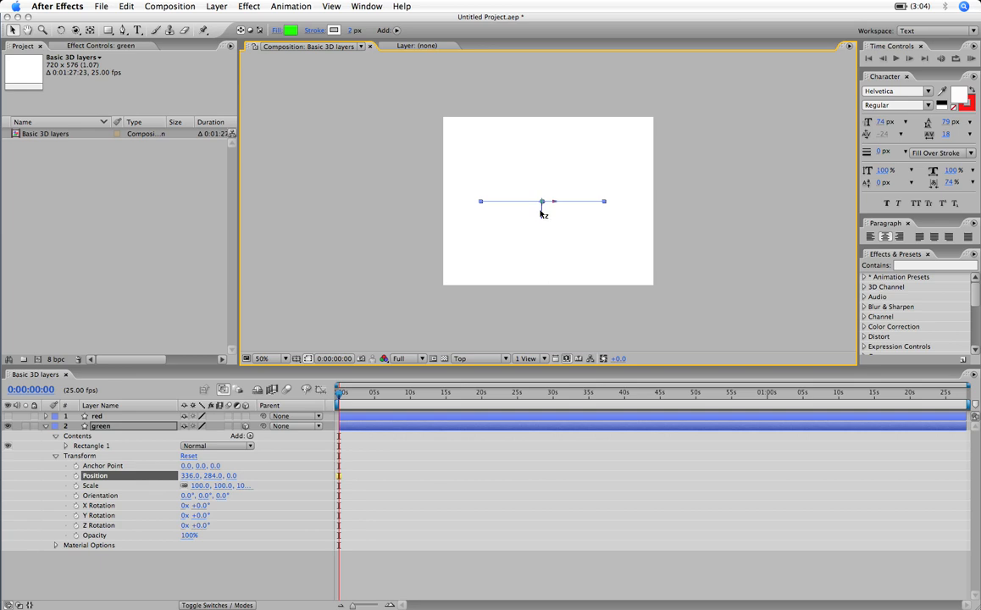
mouse_move(542, 213)
left_mouse_down()
mouse_move(543, 233)
mouse_move(546, 153)
mouse_move(544, 231)
mouse_move(543, 204)
left_mouse_up()
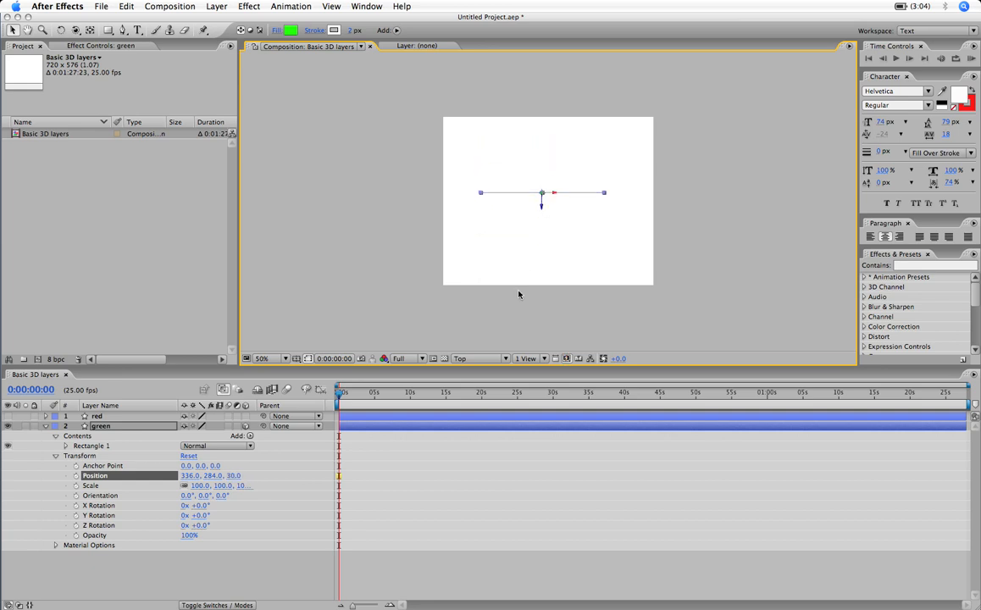
- Switch the composition to the Left view and move the green layer along its Z axis to about 52
left_click(479, 359)
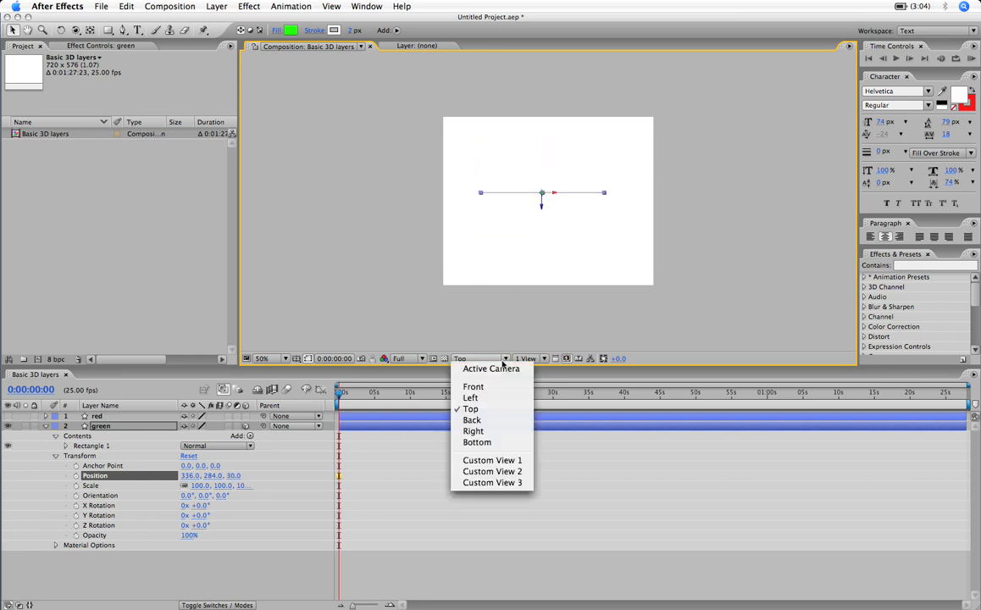
left_click(487, 398)
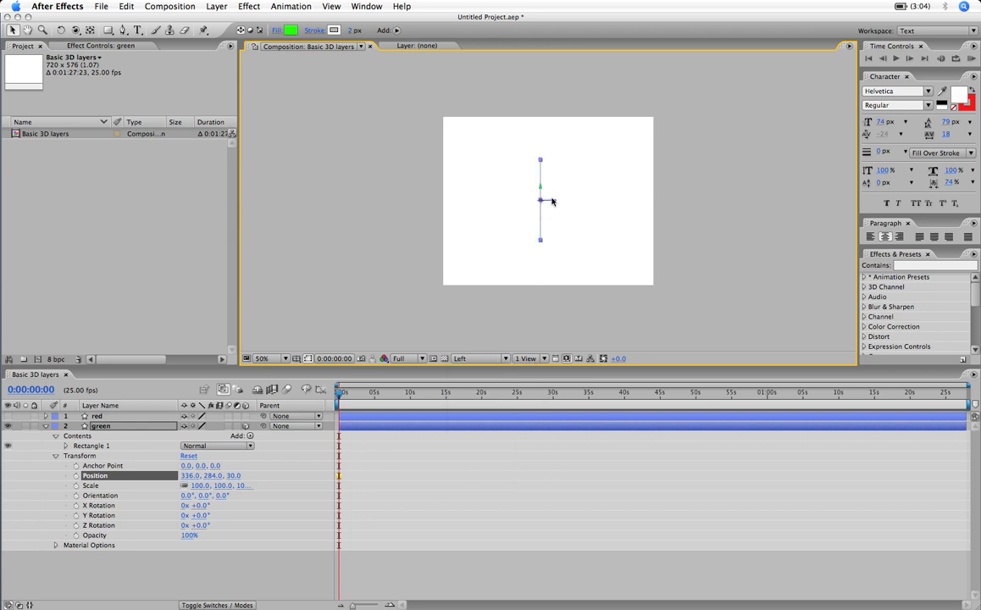
mouse_move(554, 201)
left_mouse_down()
mouse_move(586, 204)
mouse_move(532, 202)
mouse_move(544, 210)
left_mouse_up()
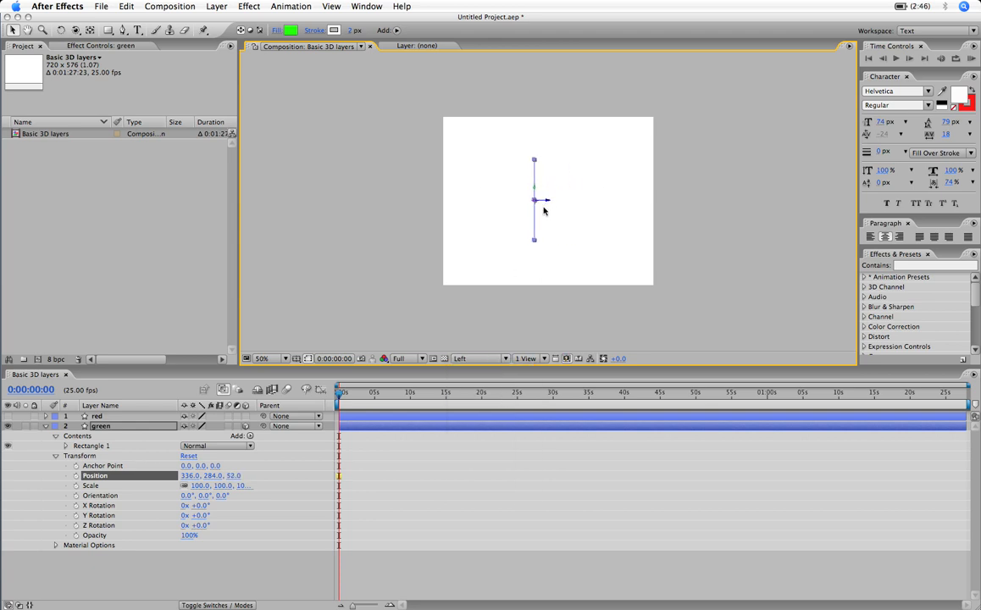
- Switch the composition to the Front view and move the green layer along its Z axis to about 58
left_click(480, 359)
left_click(500, 386)
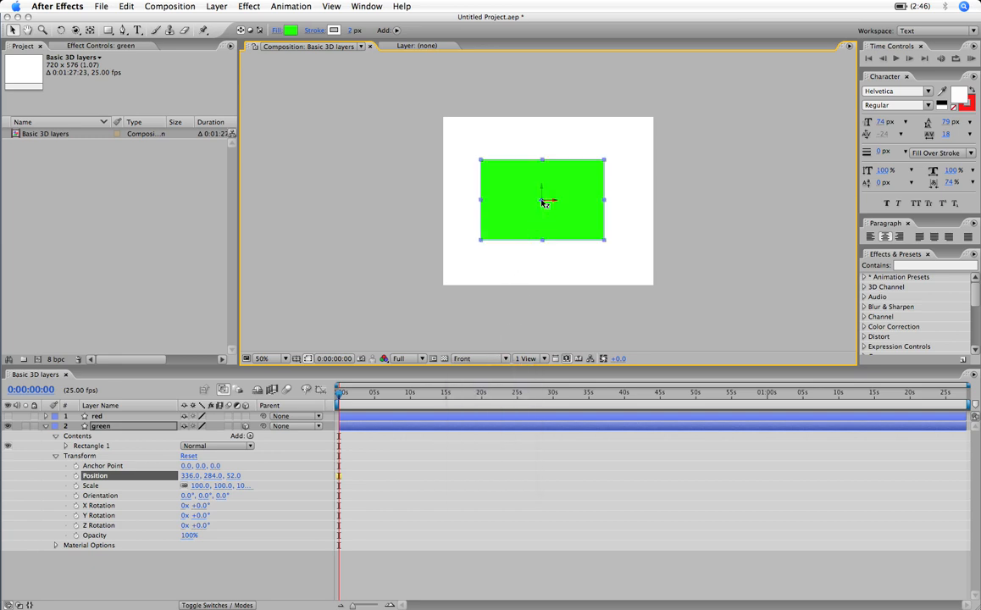
mouse_move(543, 202)
left_mouse_down()
mouse_move(486, 202)
mouse_move(572, 202)
mouse_move(543, 204)
left_mouse_up()
- Return to the Active Camera view and bring the green layer forward along Z to about -102
left_click(482, 358)
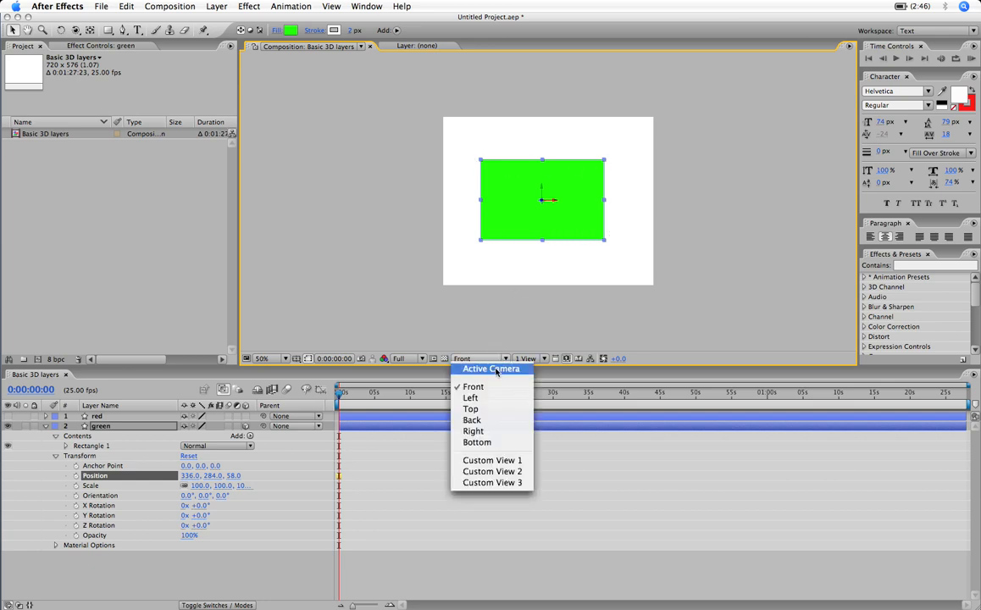
left_click(491, 369)
left_click_drag(524, 207, 499, 212)
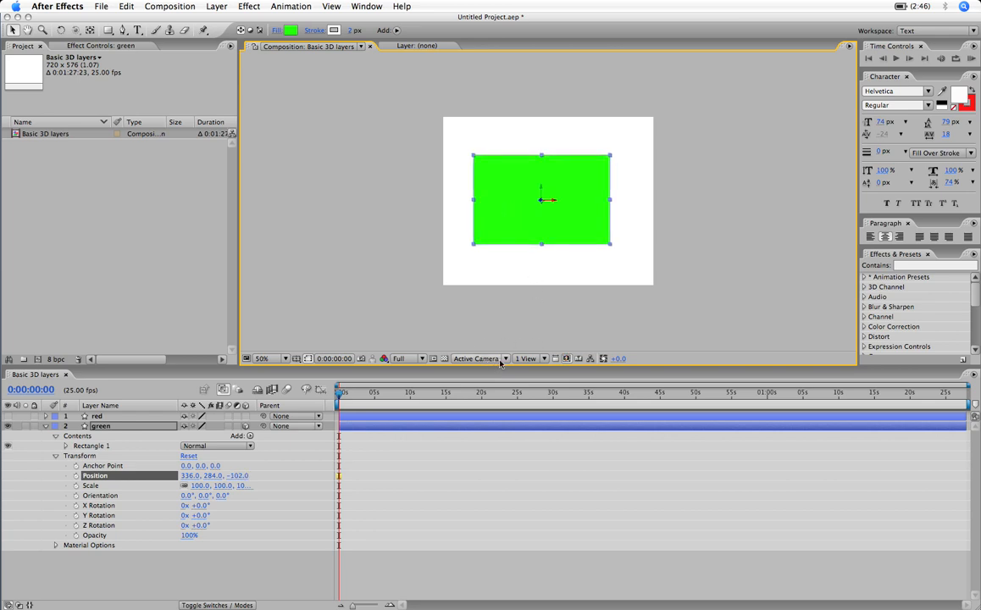
- Split the composition into 4 Views and change the pane showing the Top view to Left
left_click(545, 359)
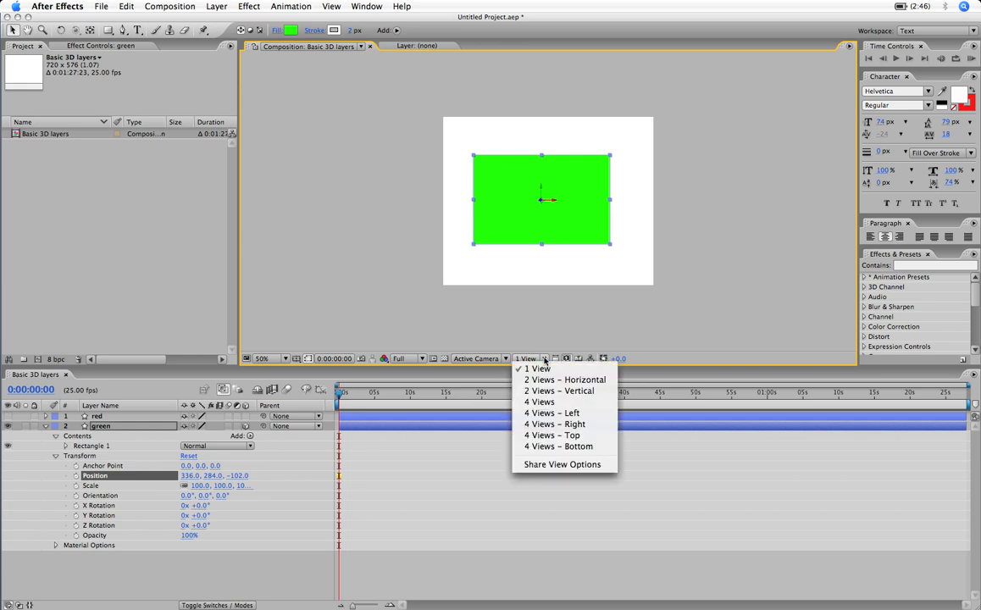
left_click(534, 403)
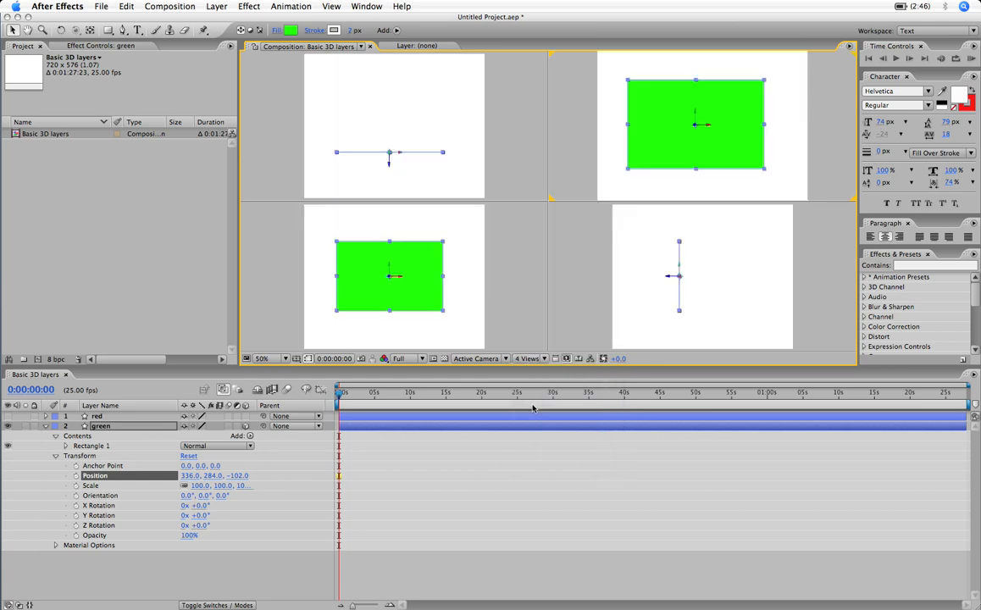
left_click(498, 132)
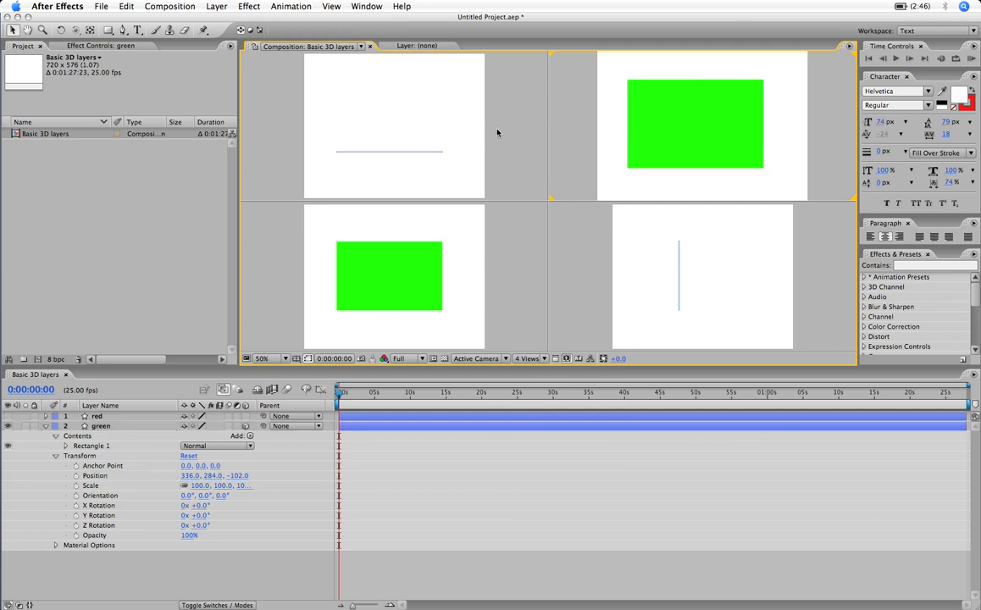
left_click(512, 281)
left_click(503, 358)
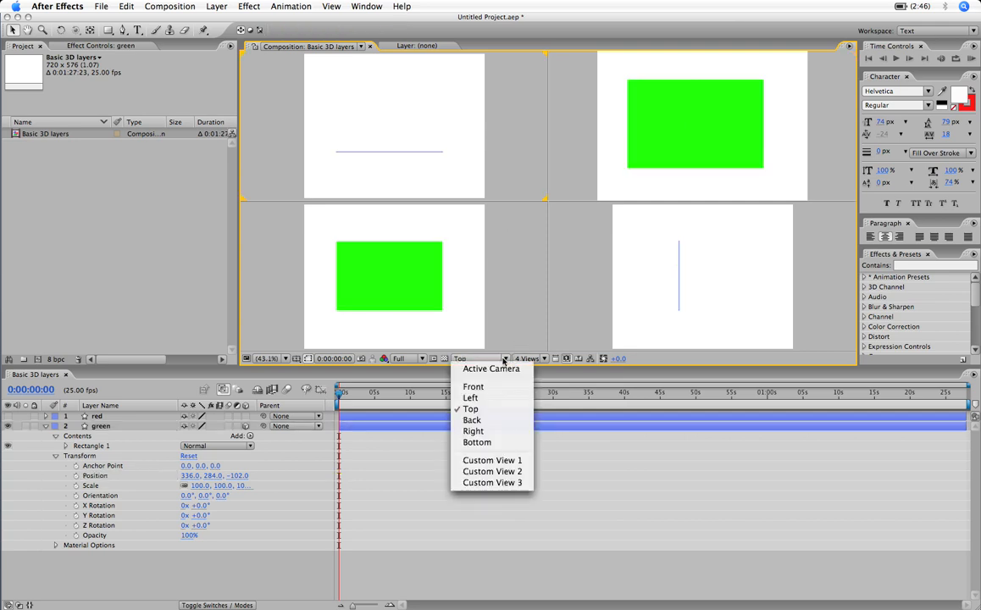
left_click(482, 398)
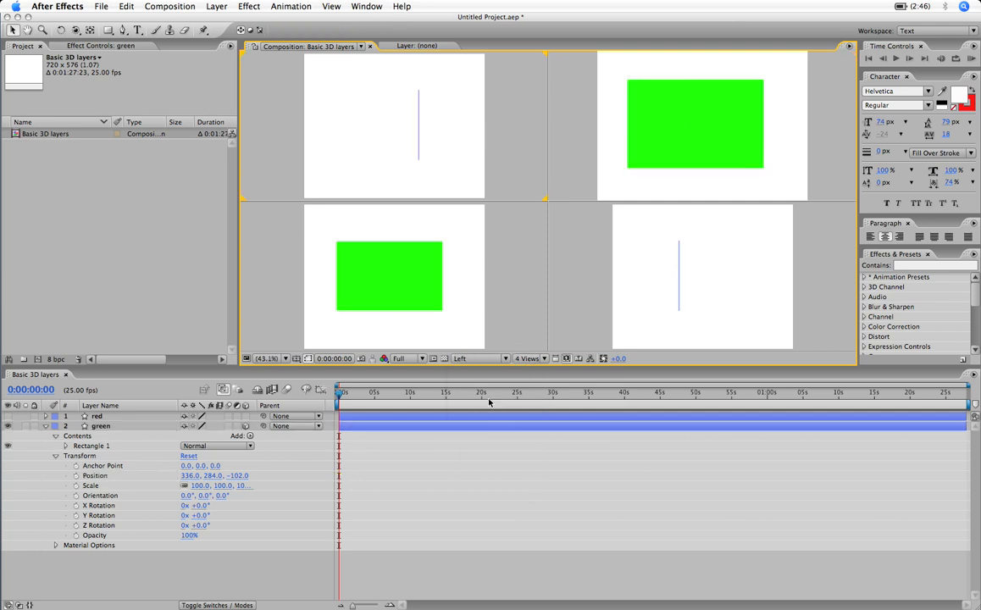
- Check the 3D view choices for the camera pane, keeping it on Active Camera
left_click(603, 144)
left_click(505, 360)
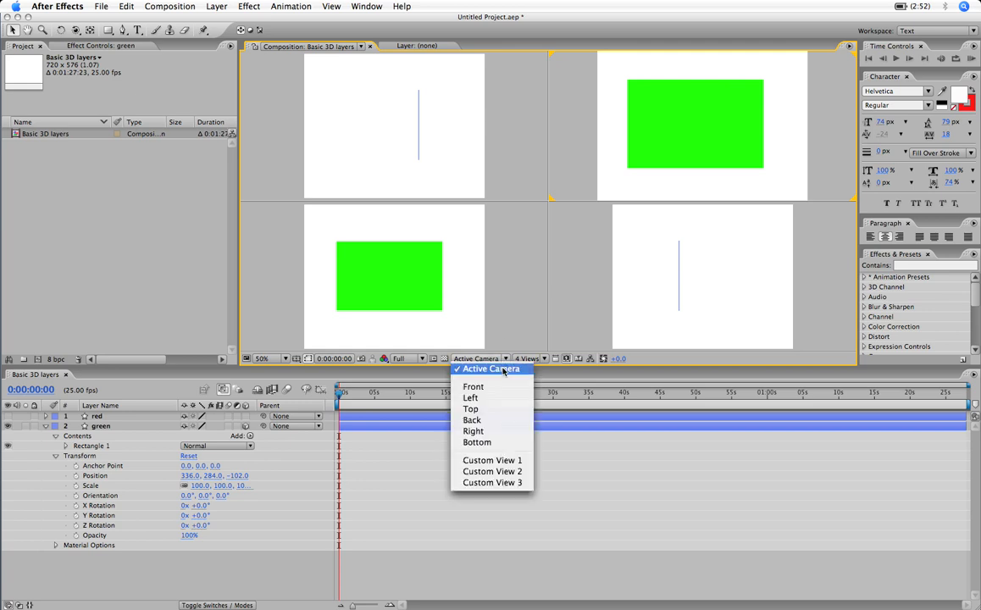
left_click(509, 368)
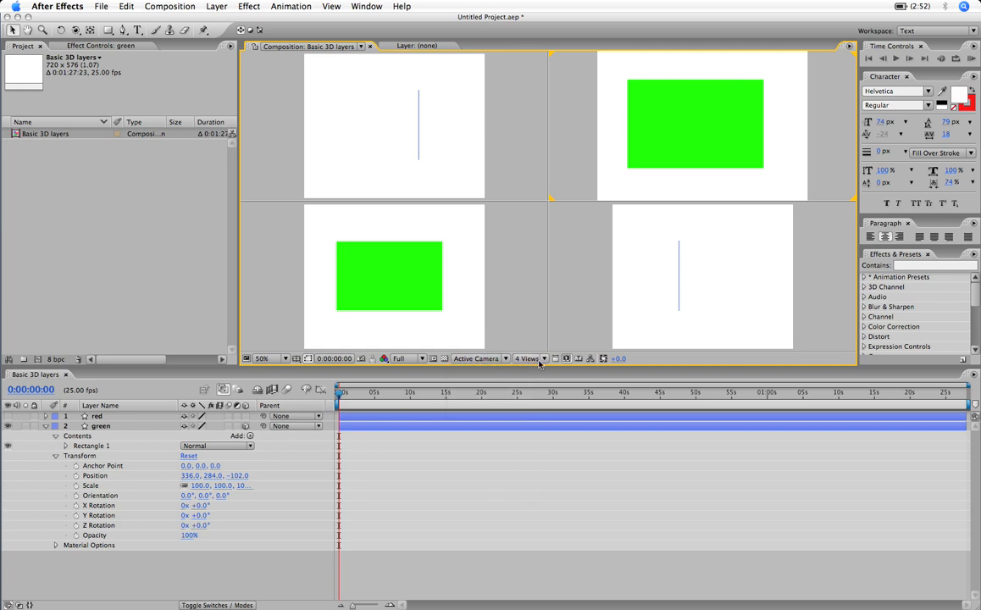
- Switch to the 2 Views - Horizontal layout and set the pane beside Active Camera to Top after trying Front
left_click(529, 359)
left_click(542, 383)
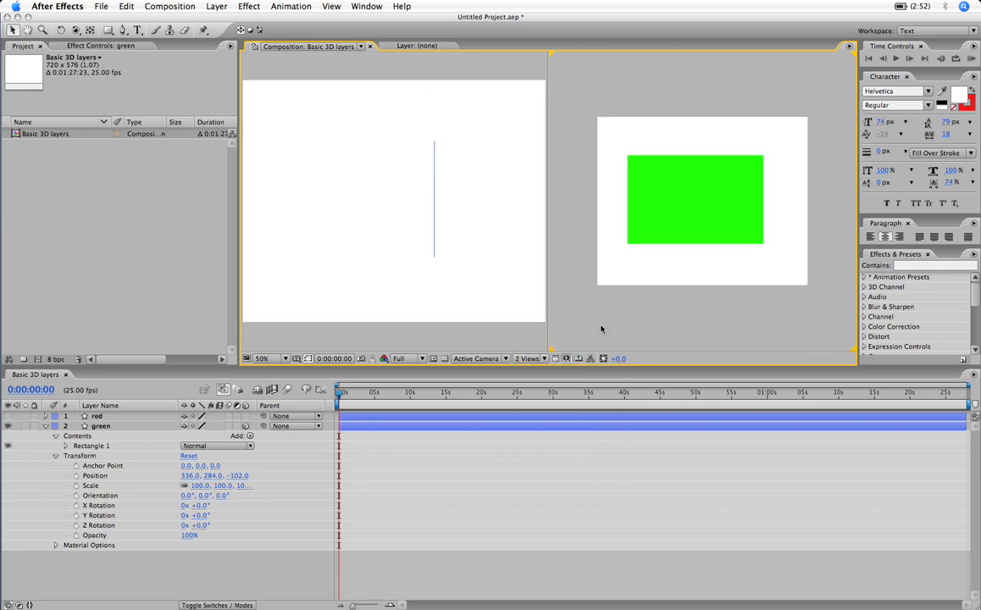
left_click(399, 292)
left_click(466, 358)
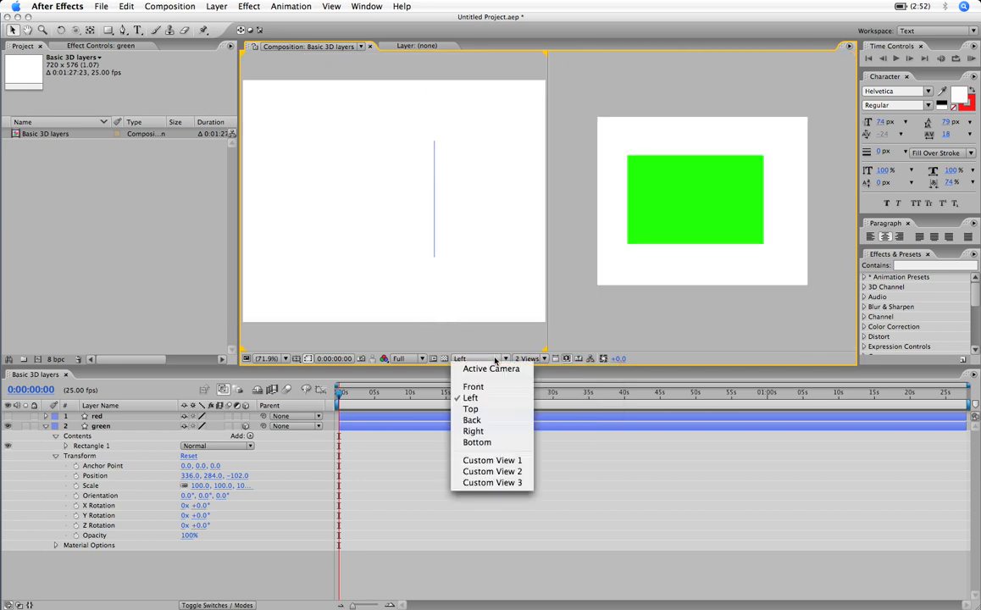
left_click(474, 386)
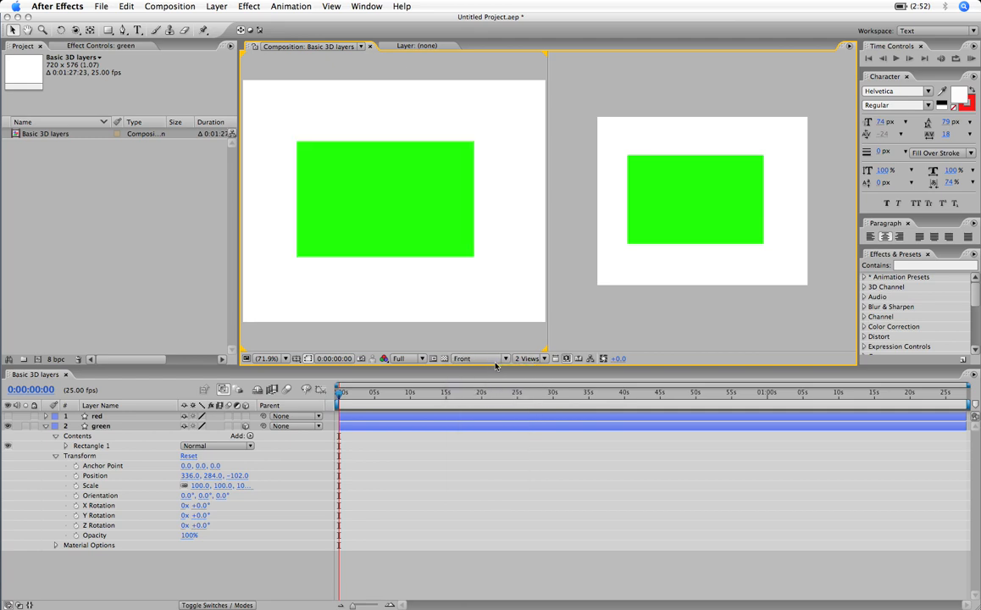
left_click(495, 360)
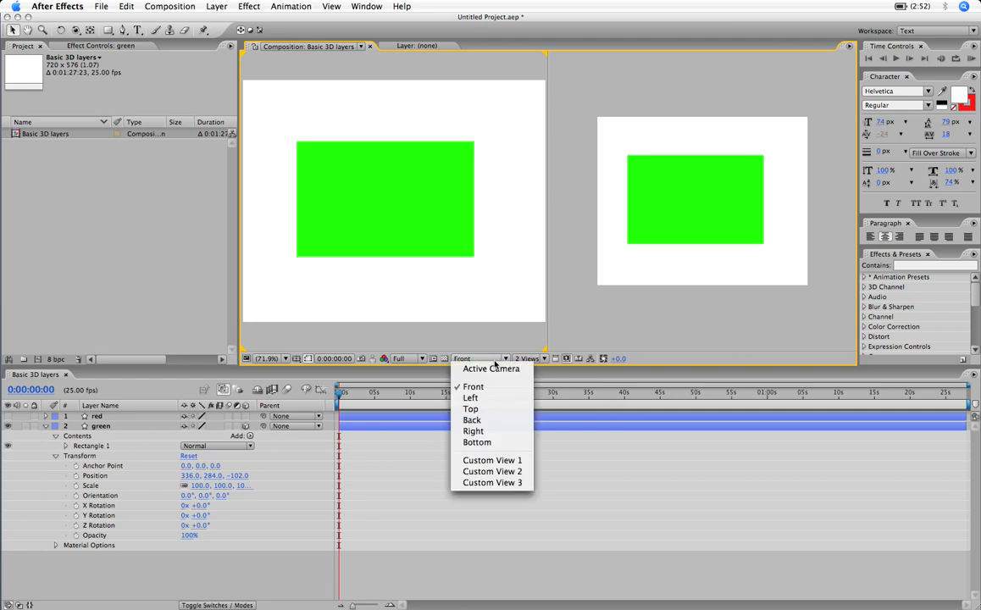
left_click(489, 410)
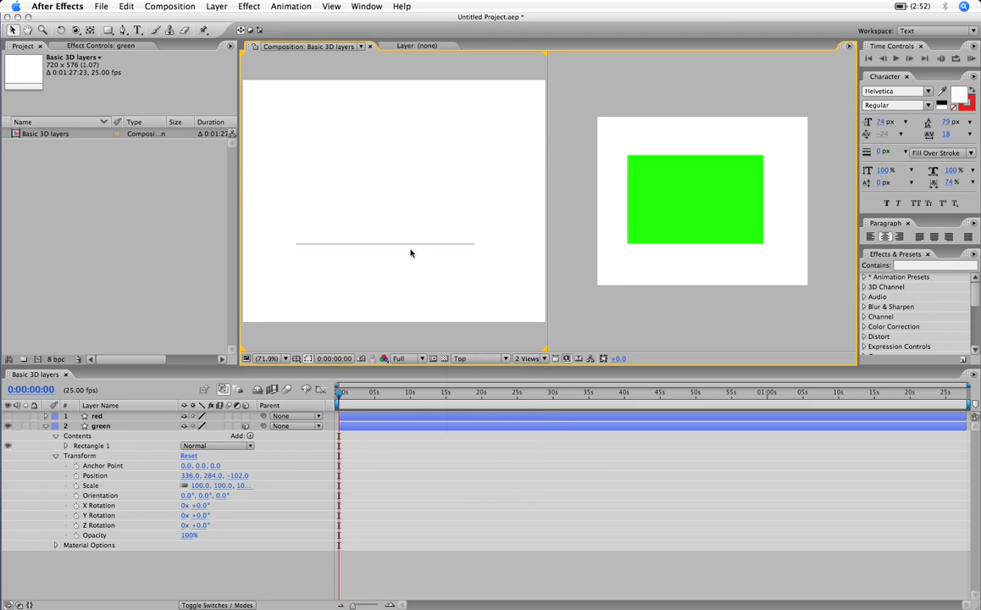